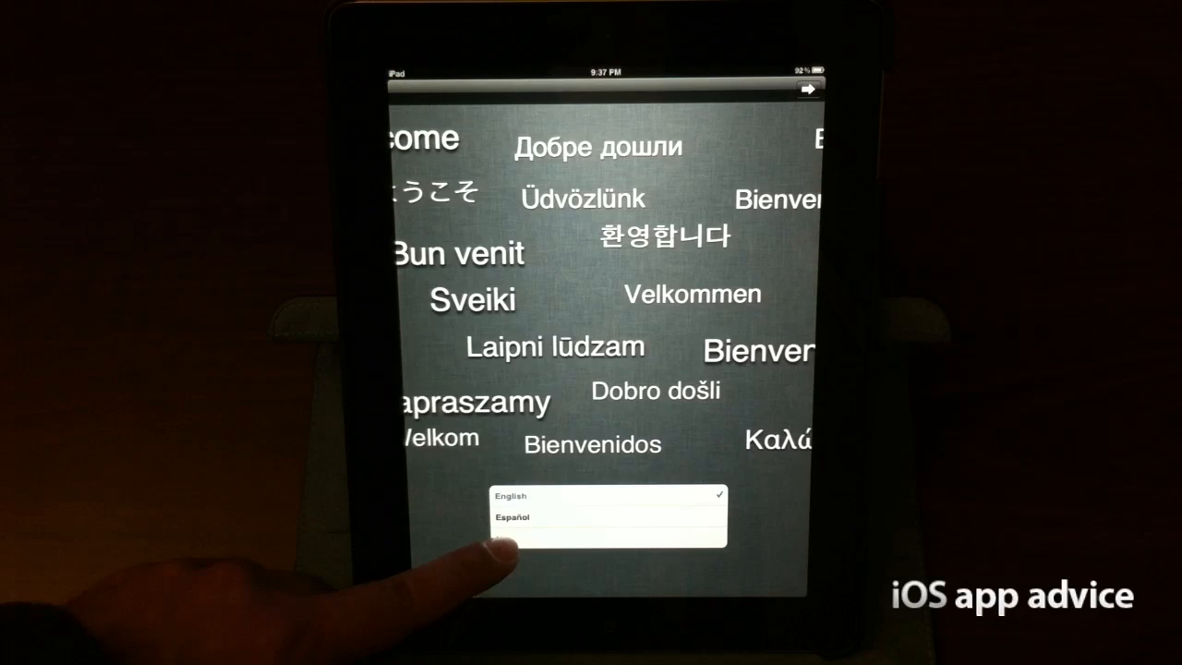
Step: Keep English and United States through the language and country screens, reaching the Wi-Fi list
left_click(513, 531)
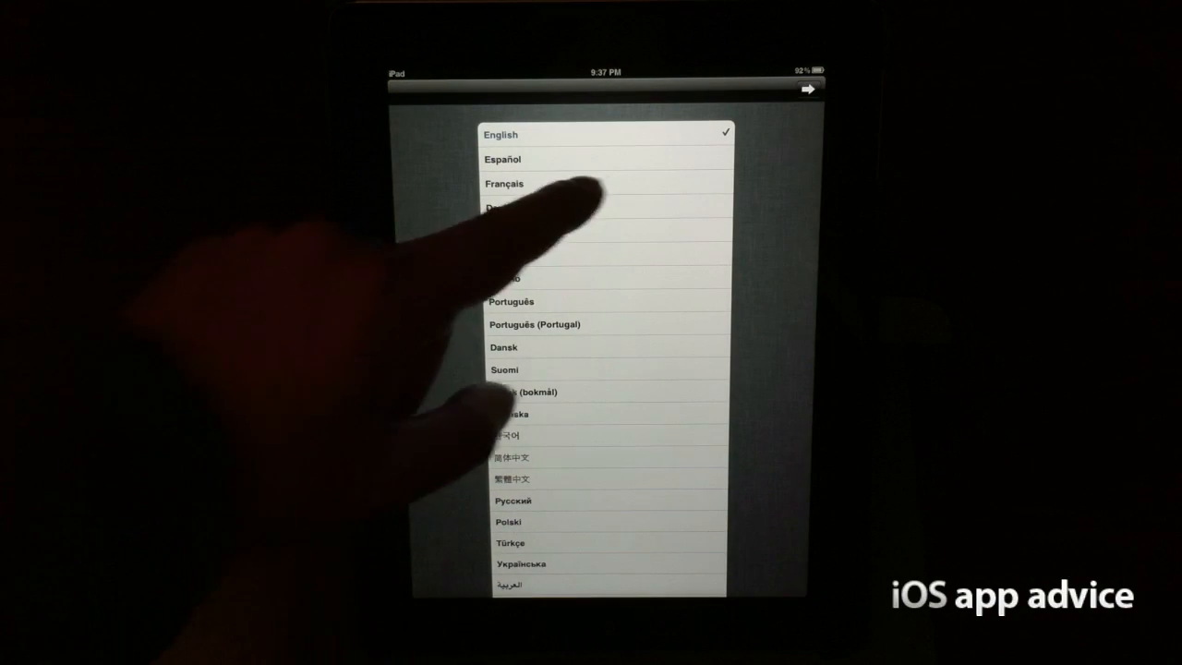
left_click(811, 87)
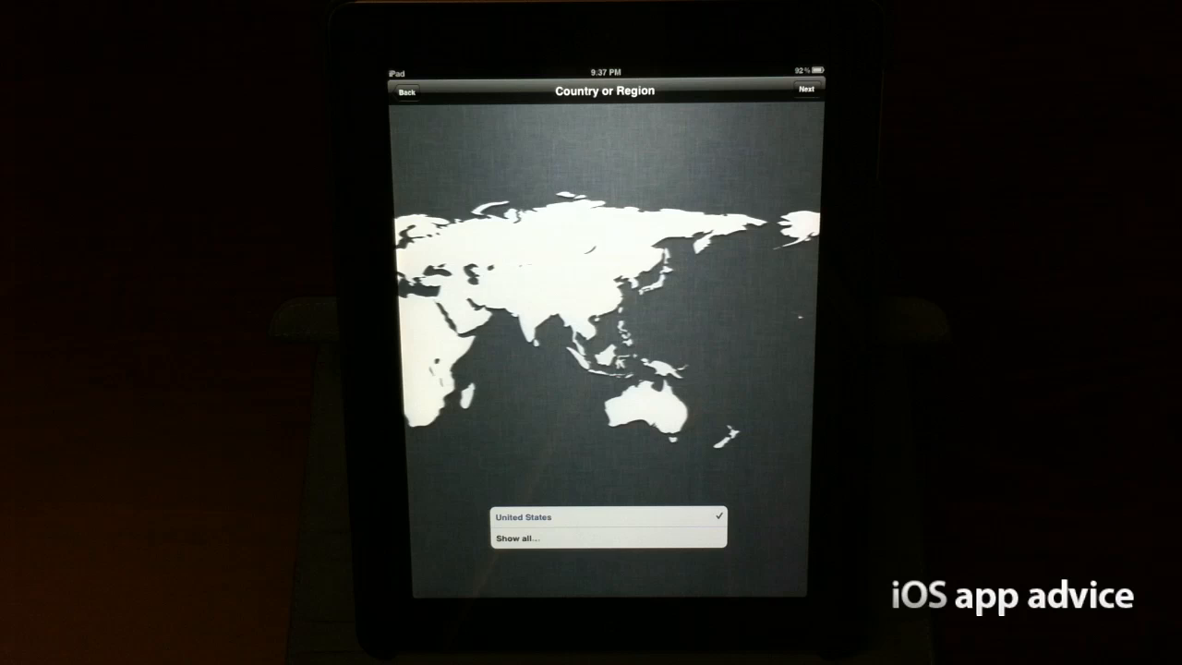
left_click(517, 538)
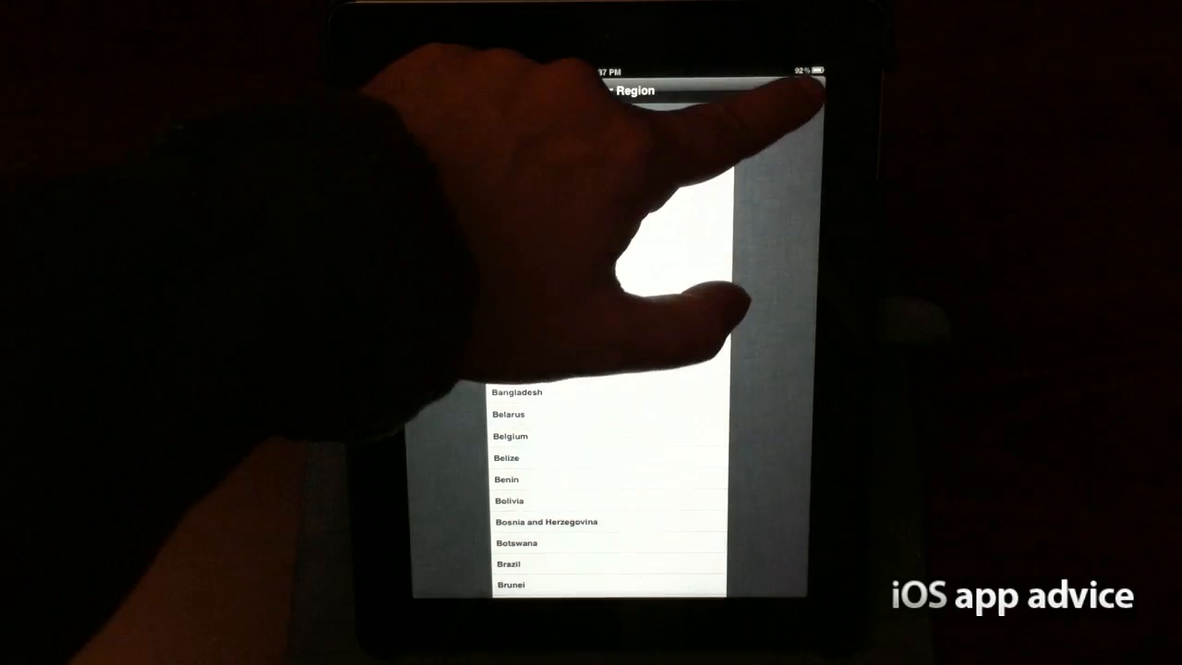
left_click(806, 89)
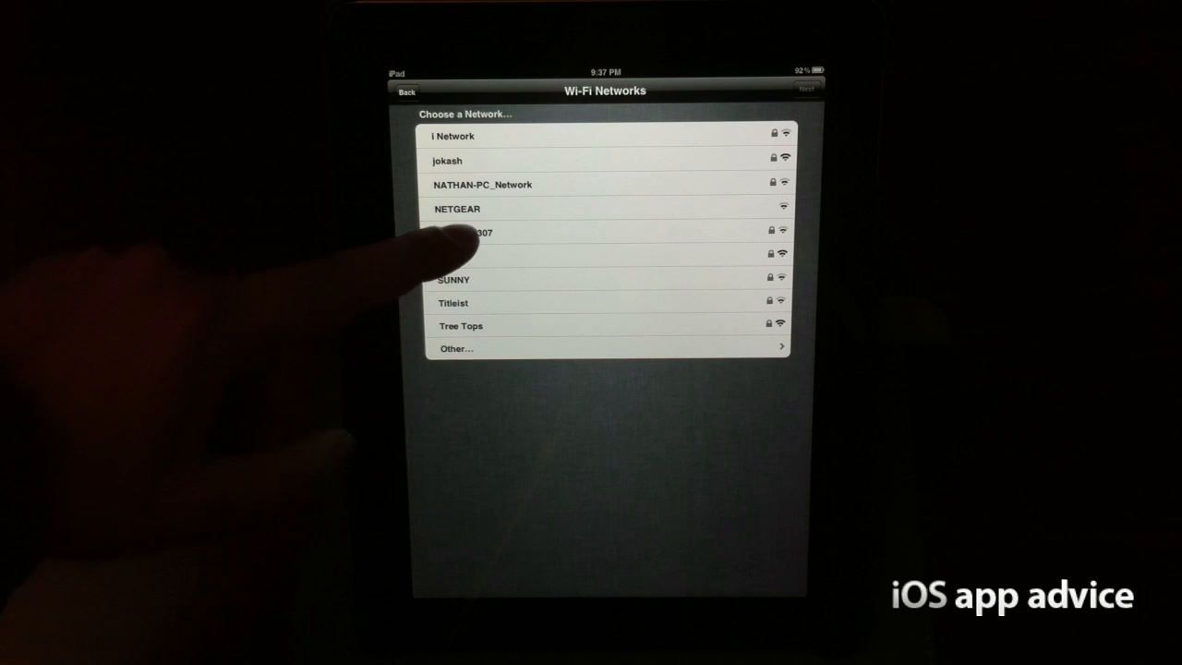
Step: Join the jokash Wi-Fi network with its password
left_click(448, 160)
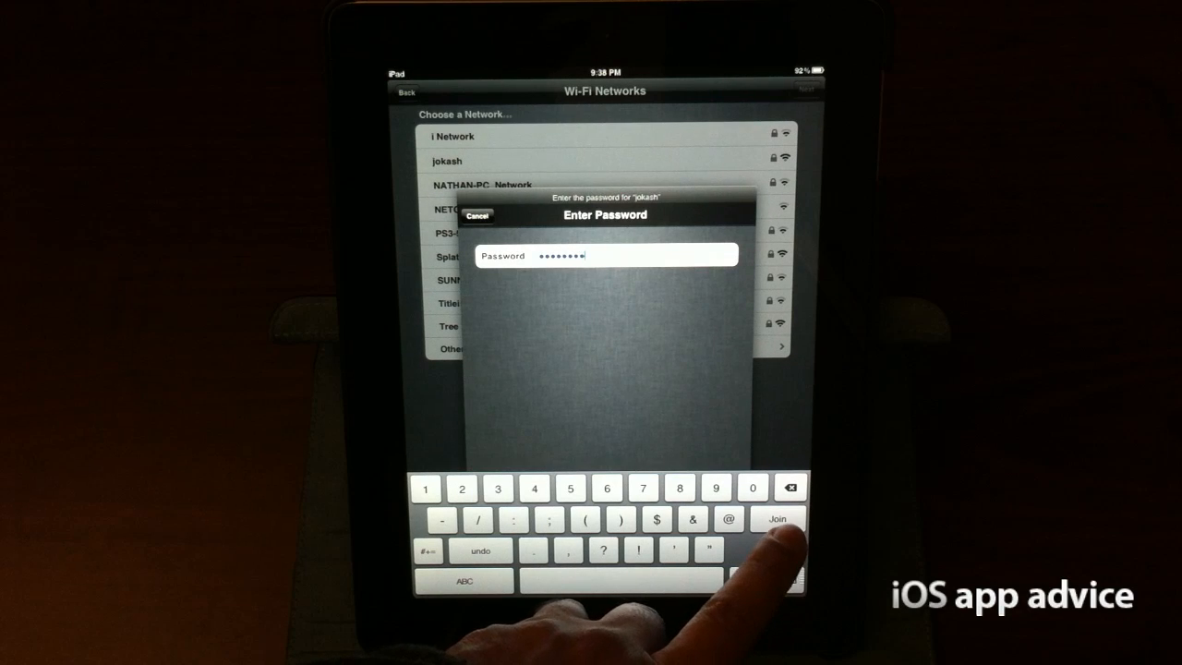
left_click(778, 519)
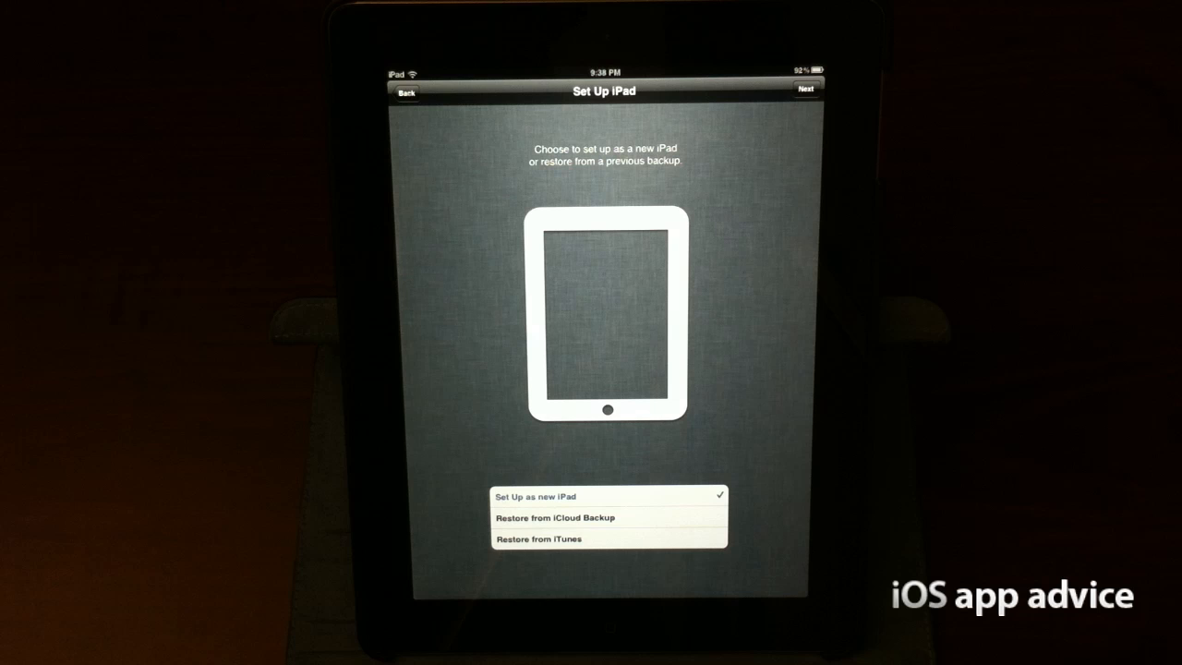
Step: Choose Restore from iTunes Backup and continue to the connect-to-iTunes prompt
left_click(573, 539)
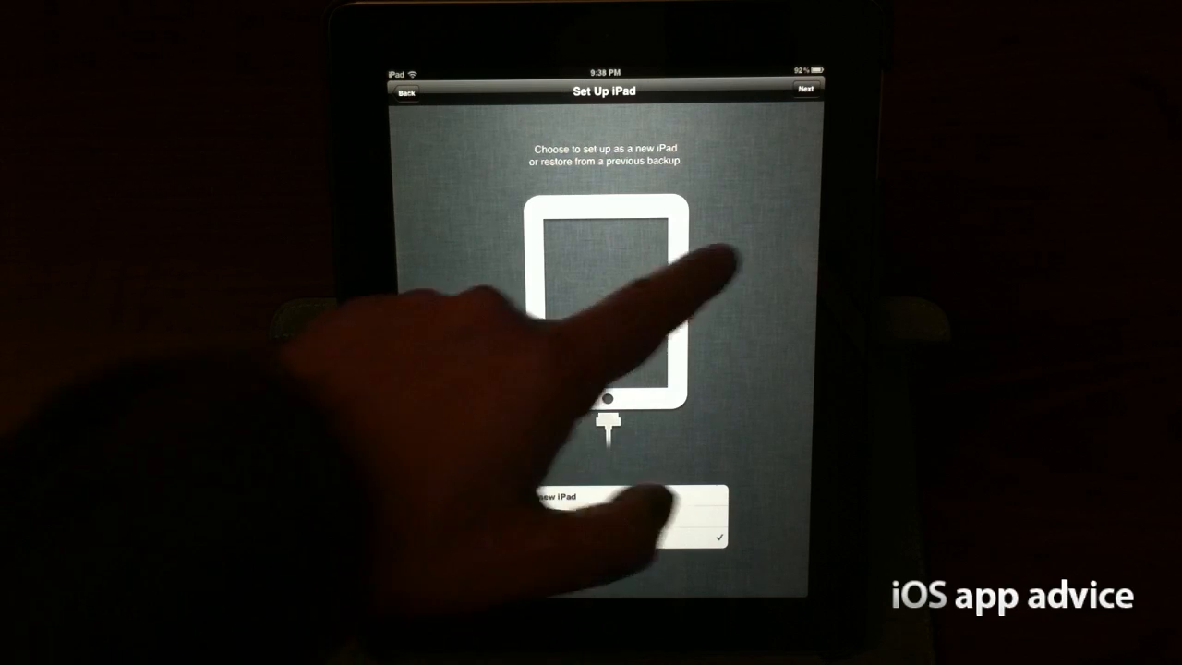
left_click(805, 89)
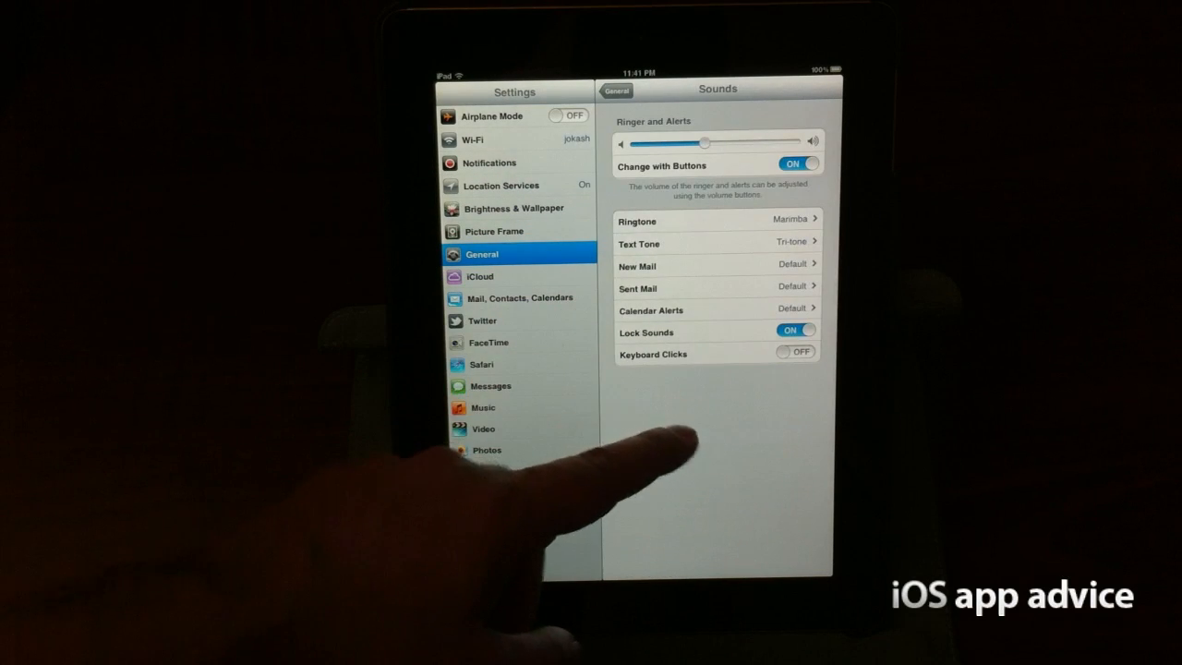
Step: Return to General settings, briefly viewing the Network page on the way
left_click(617, 91)
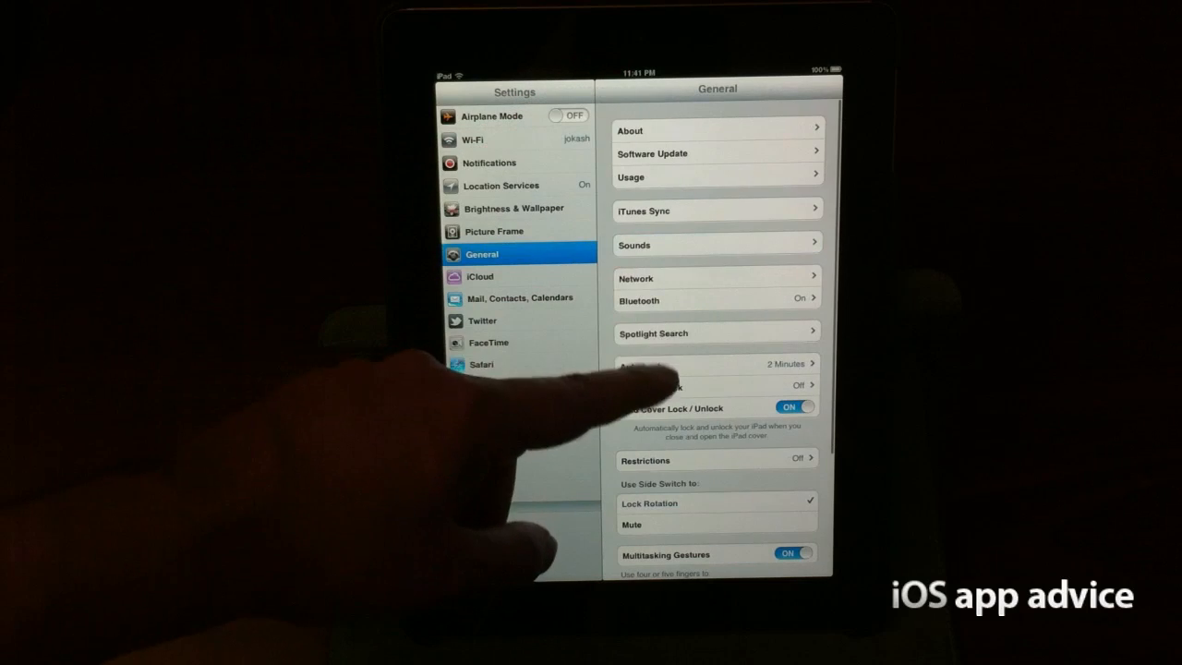
left_click(683, 278)
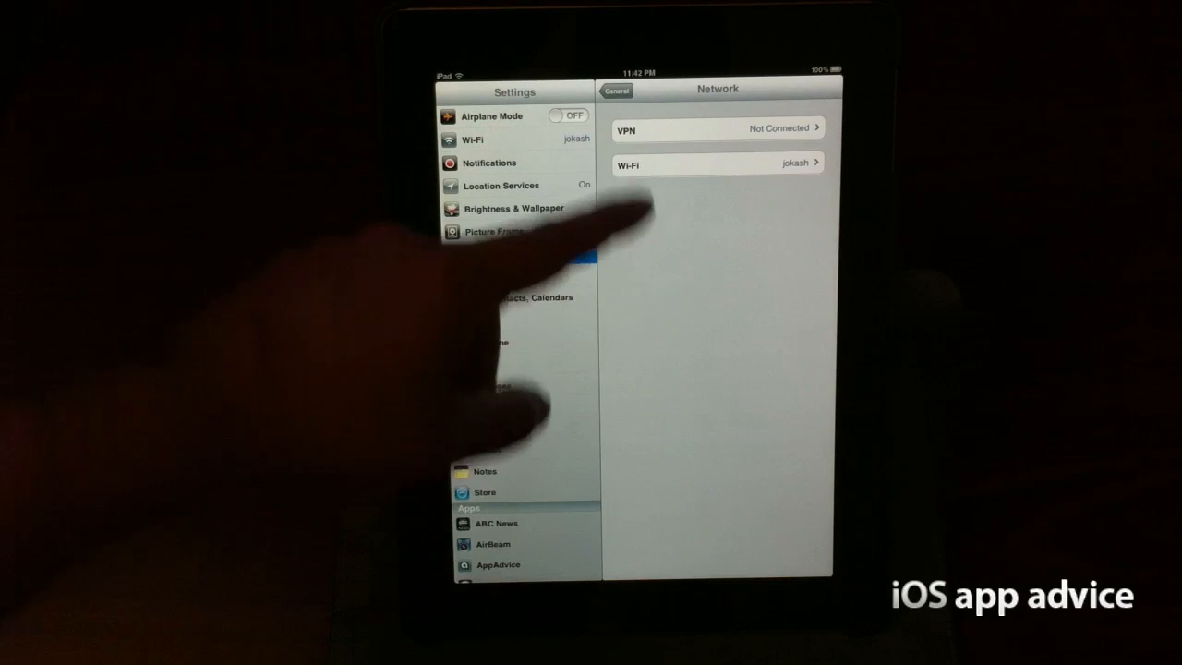
left_click(617, 91)
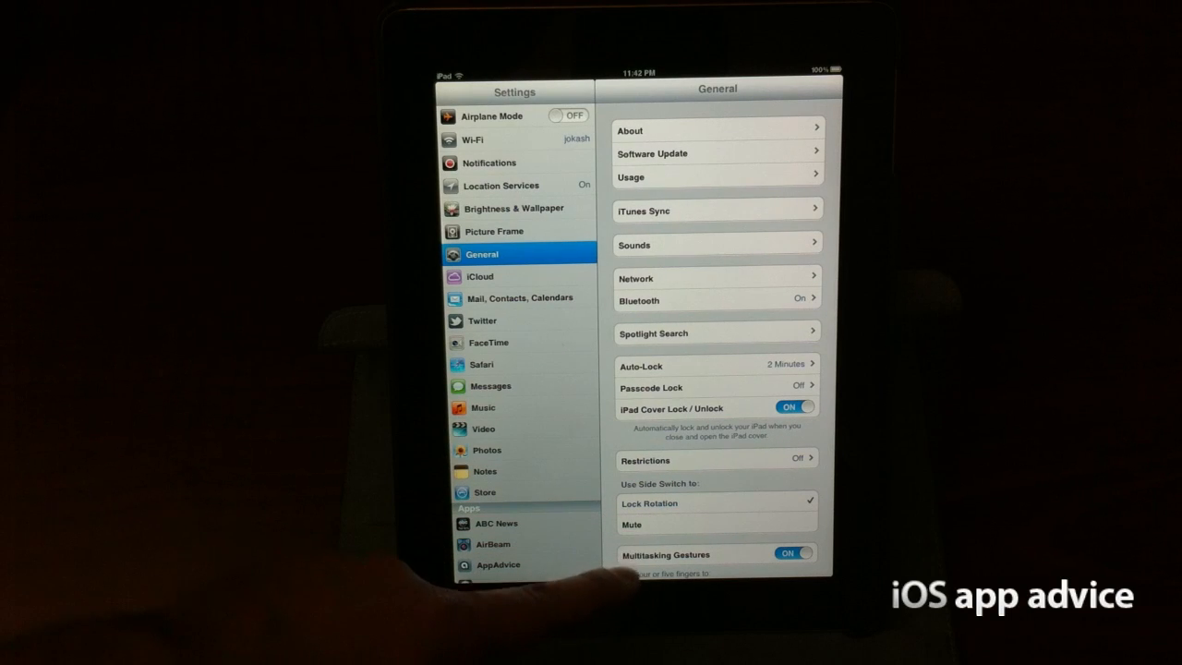
left_click_drag(628, 564, 637, 388)
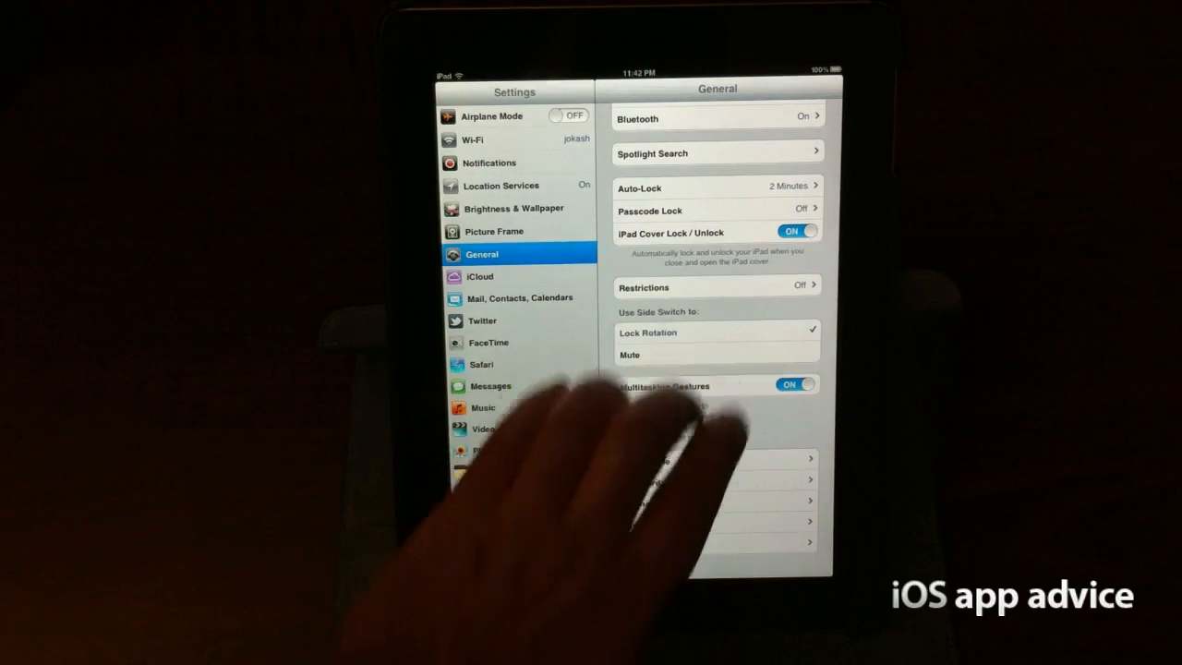
scroll(518, 416, "down", 8)
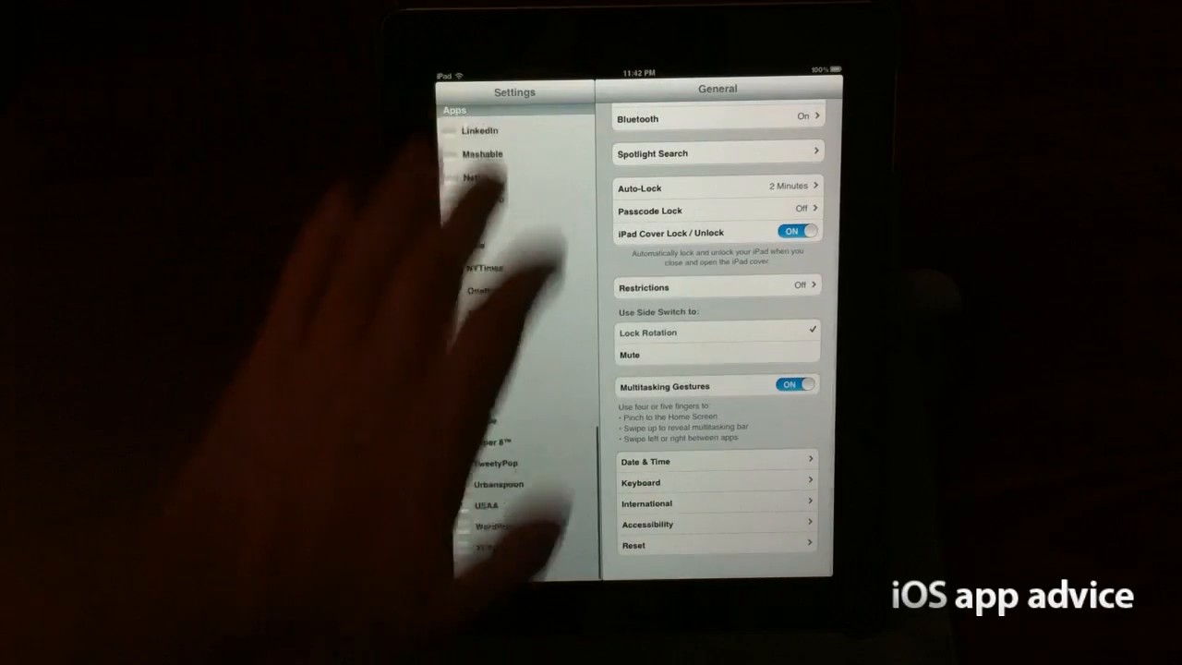
scroll(517, 324, "up", 8)
scroll(517, 415, "down", 5)
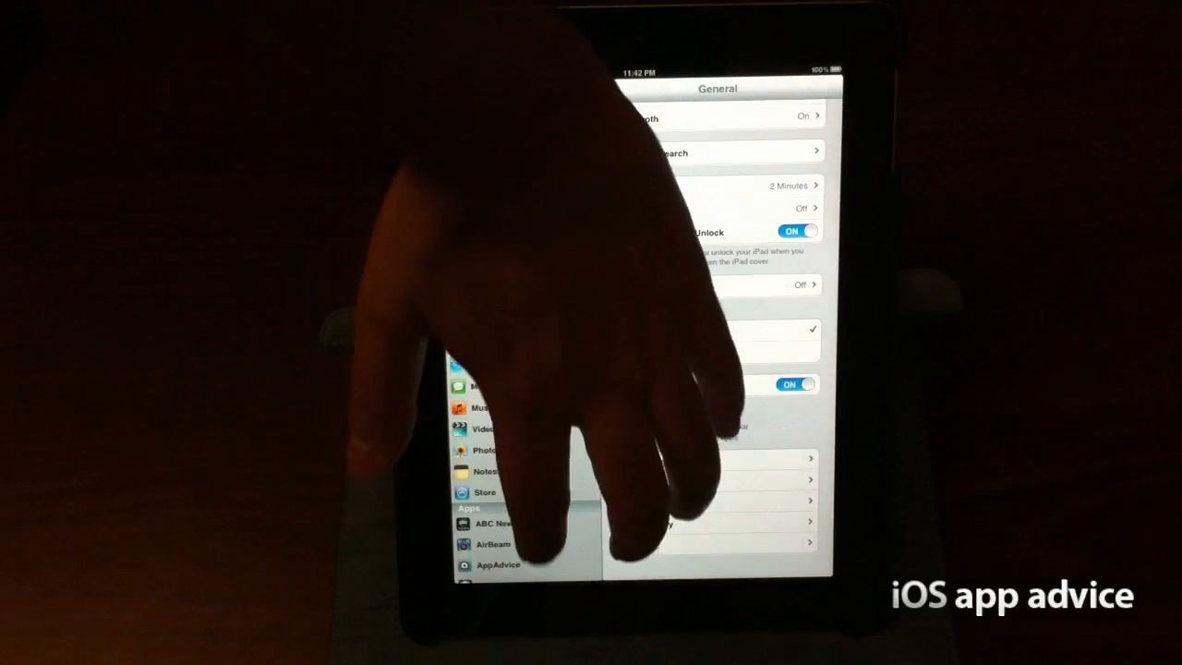
scroll(647, 415, "down", 5)
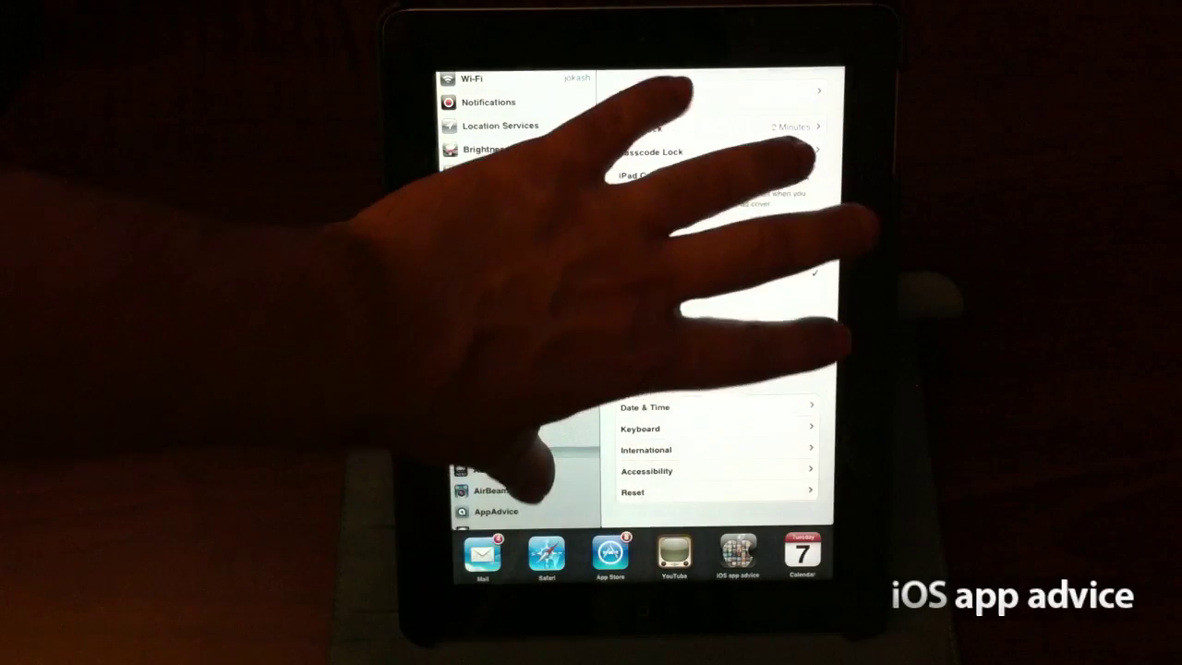
Step: Close Settings to the home screen with a pinch, then reopen the Settings app
left_click_drag(647, 277, 591, 369)
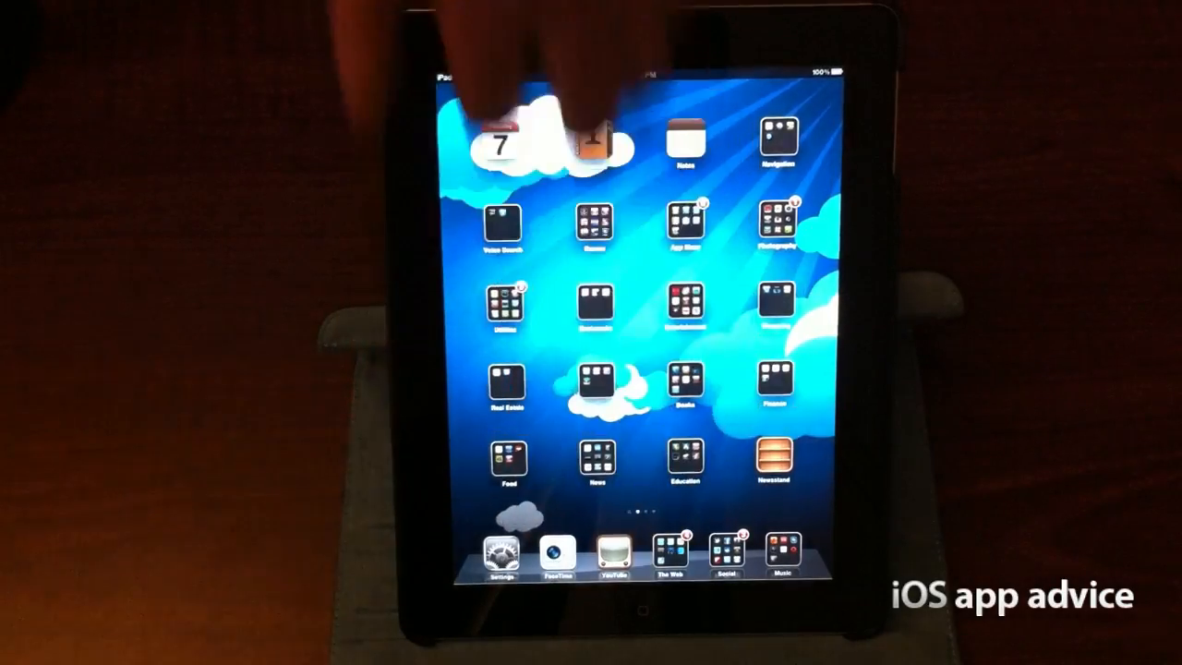
scroll(637, 416, "down", 5)
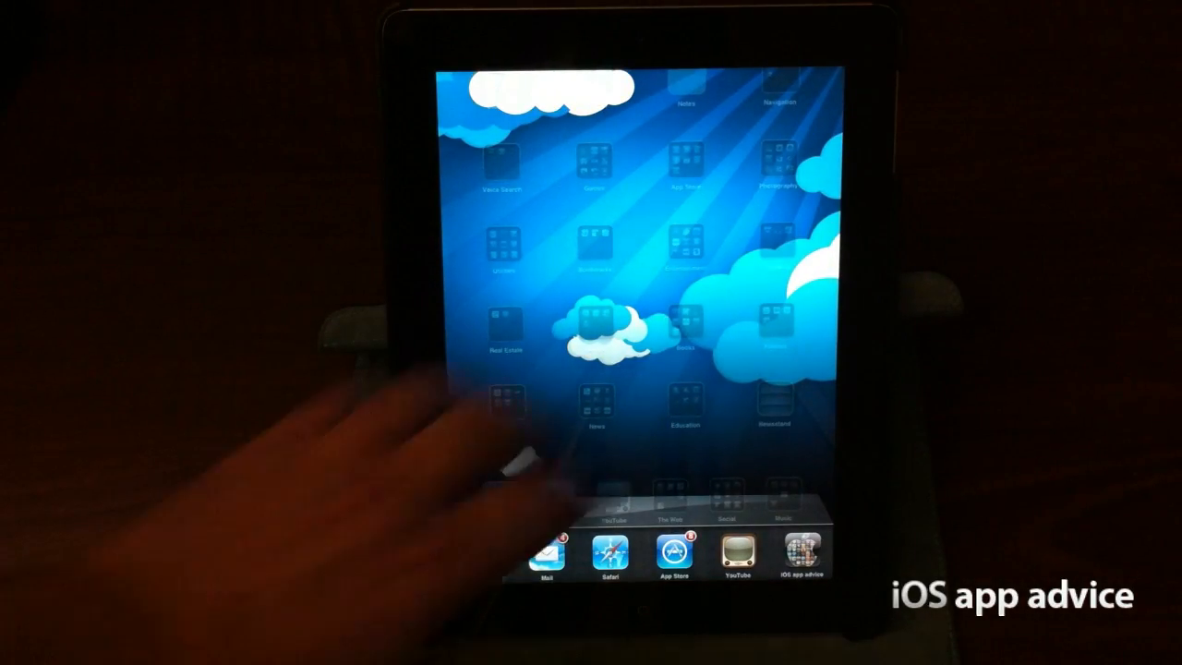
scroll(637, 323, "up", 5)
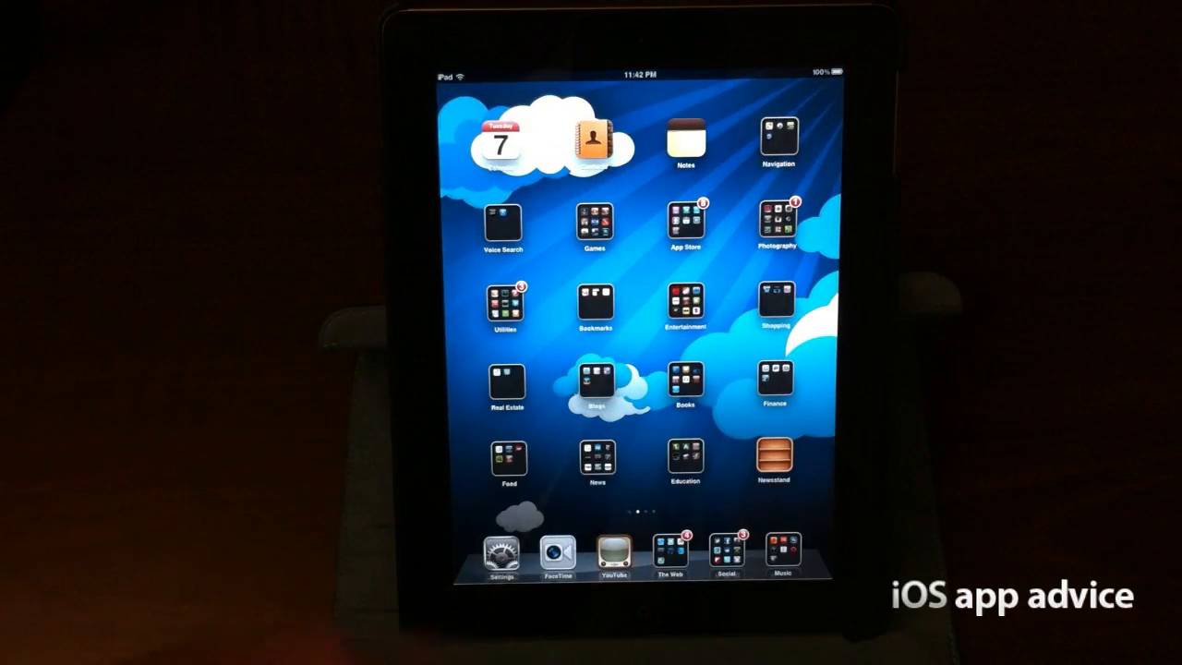
left_click(502, 552)
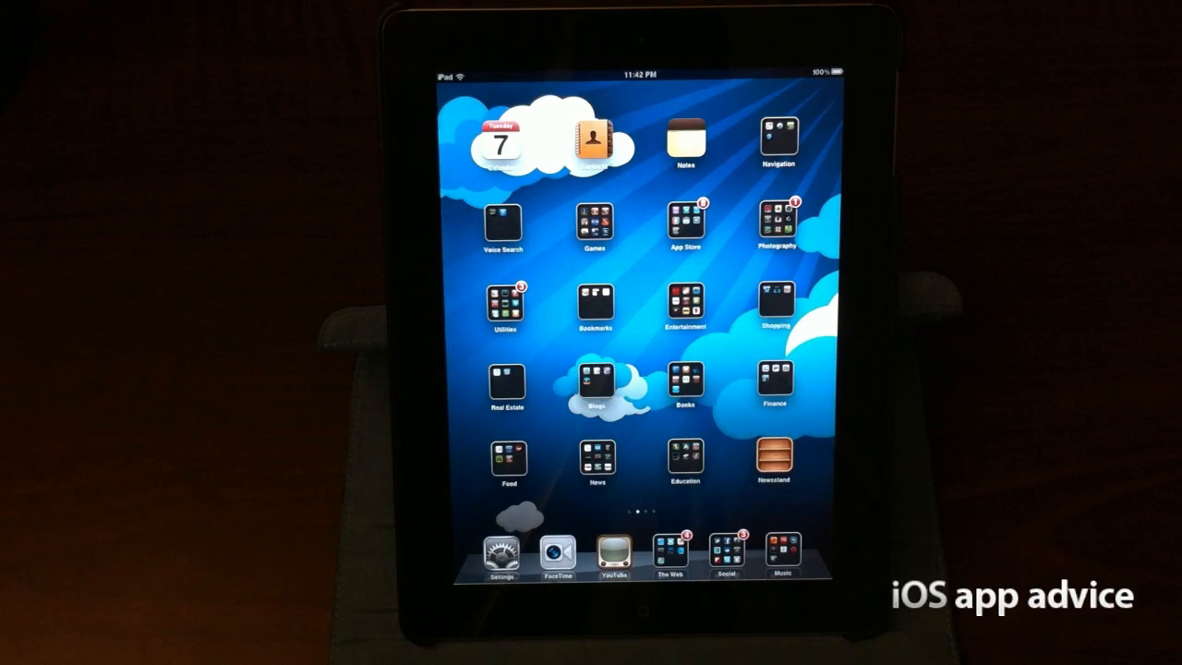
left_click(503, 553)
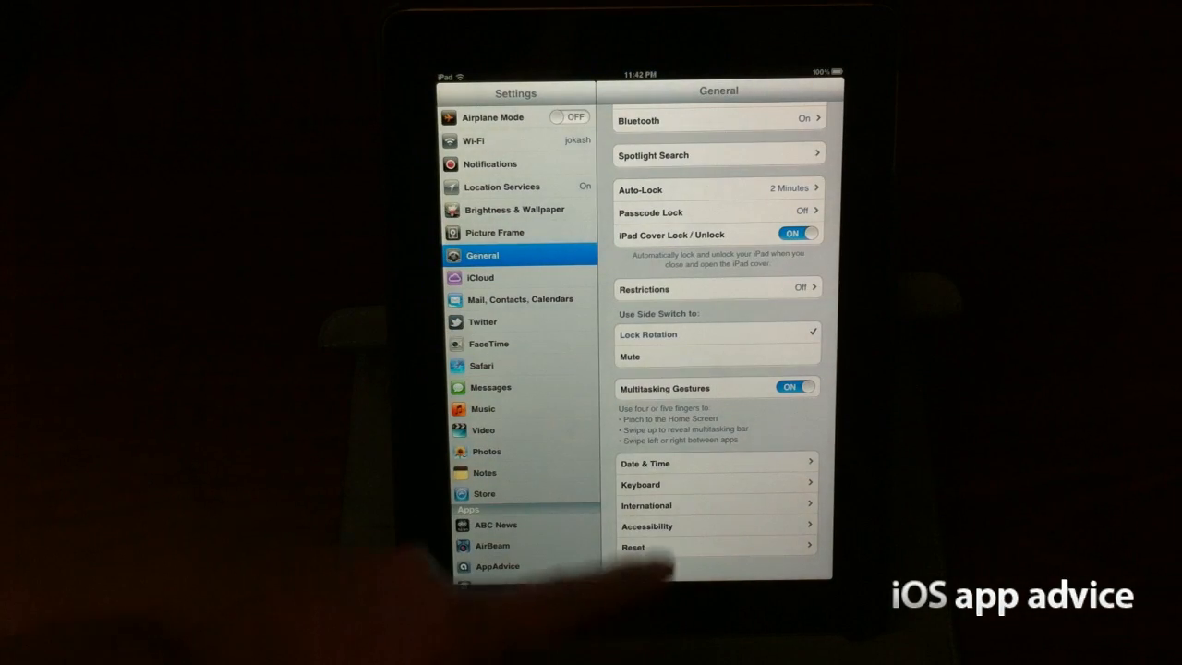
scroll(646, 314, "up", 5)
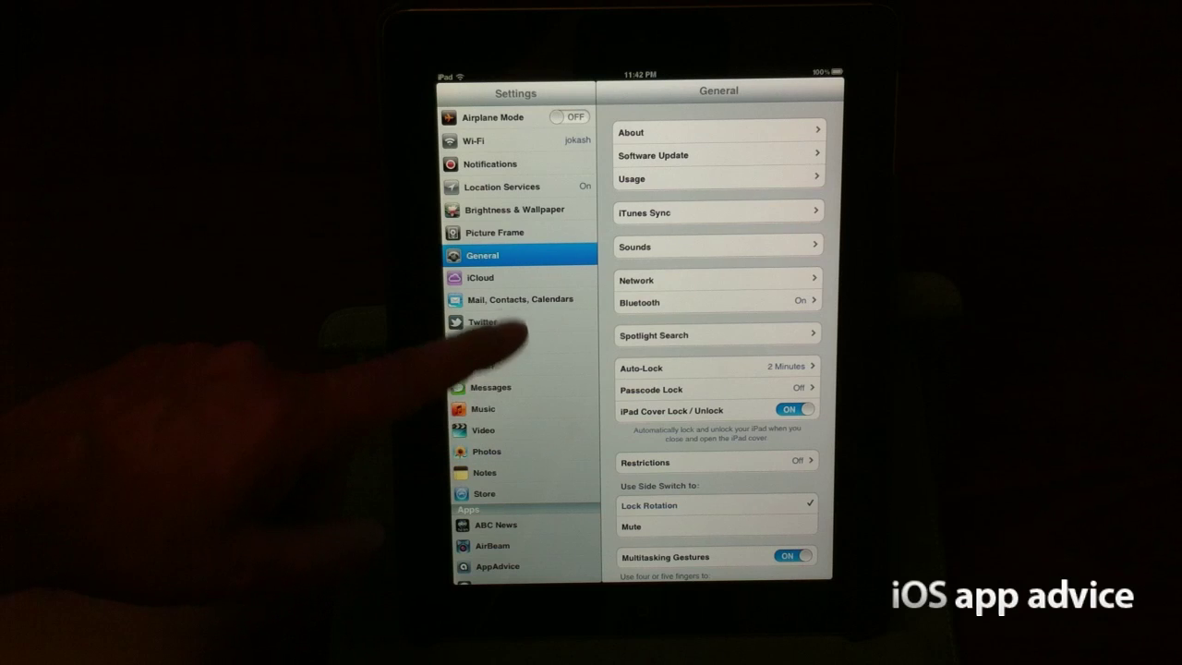
left_click(520, 298)
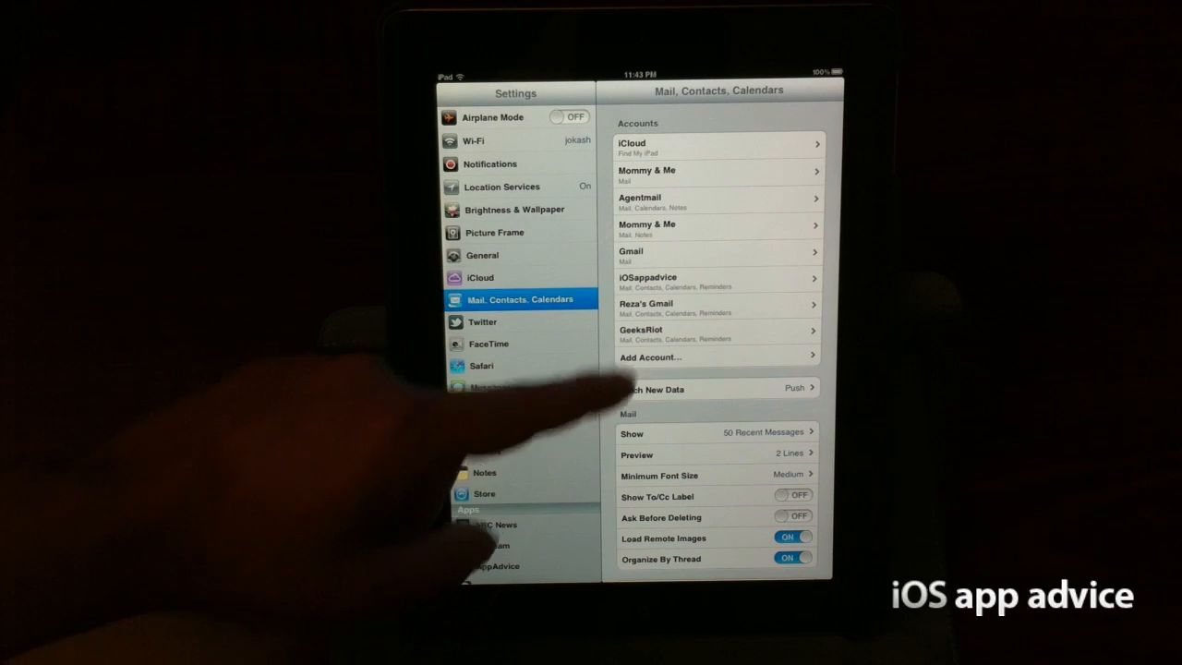
left_click(721, 146)
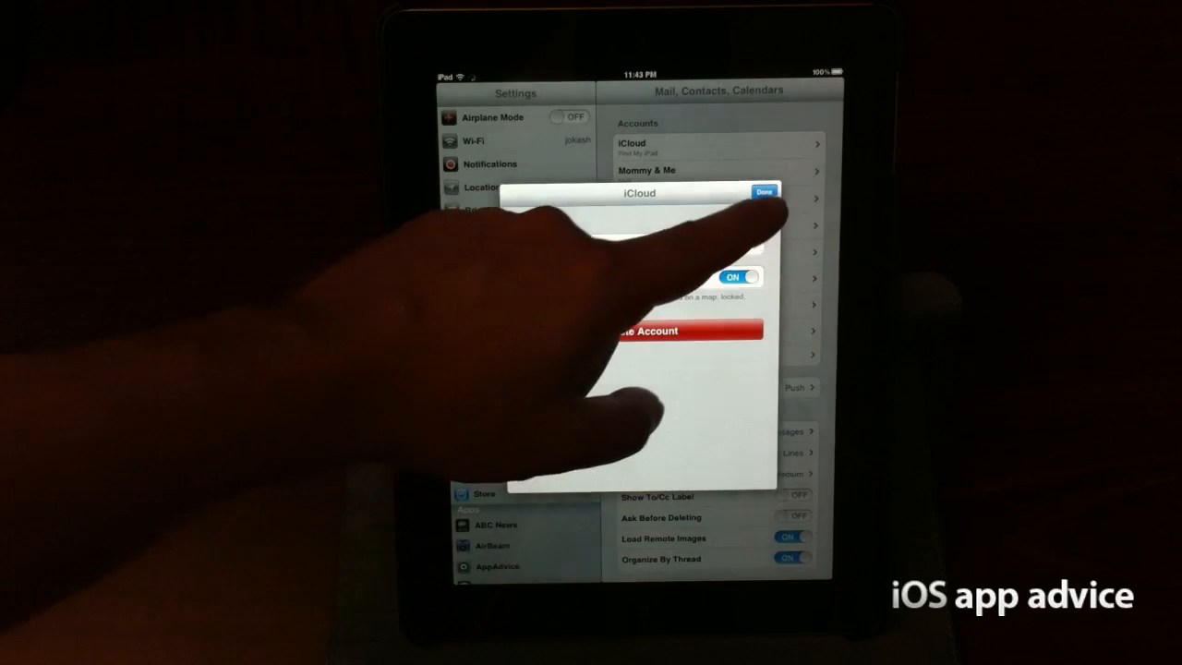
left_click(763, 191)
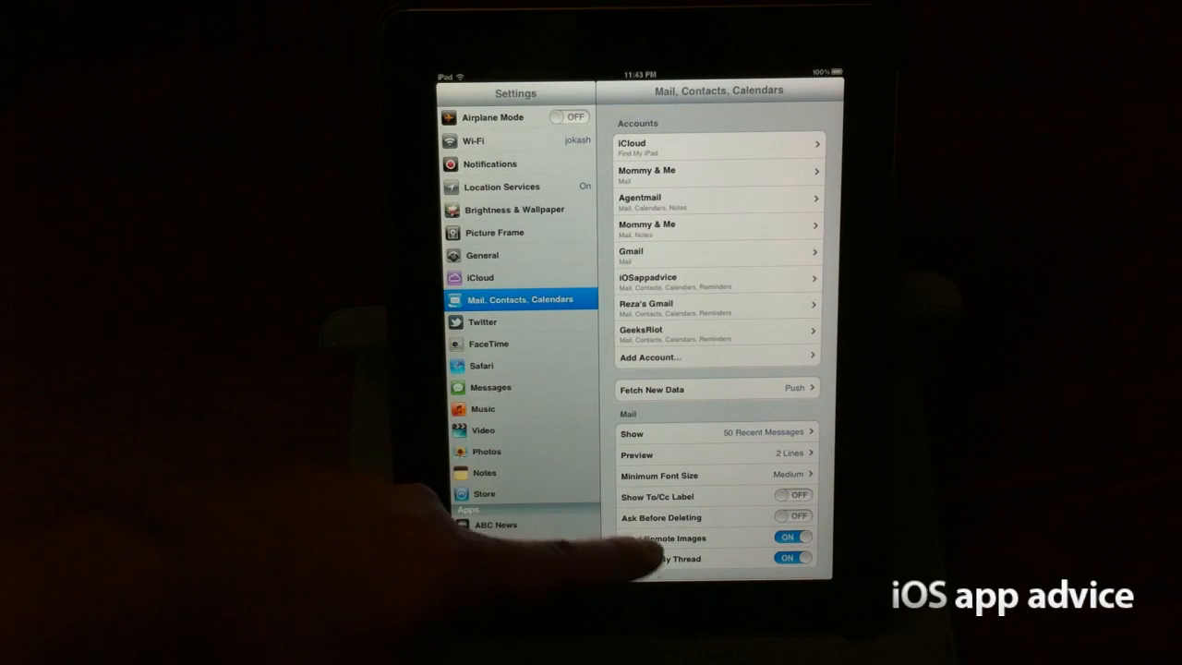
scroll(715, 462, "down", 5)
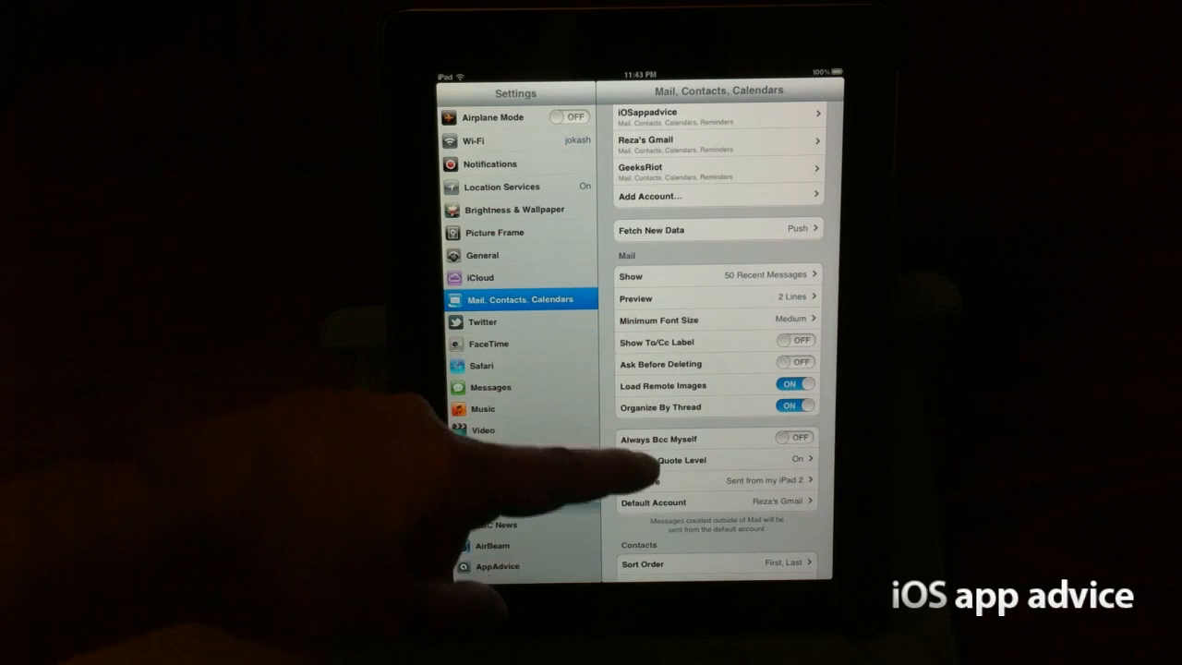
scroll(716, 416, "down", 5)
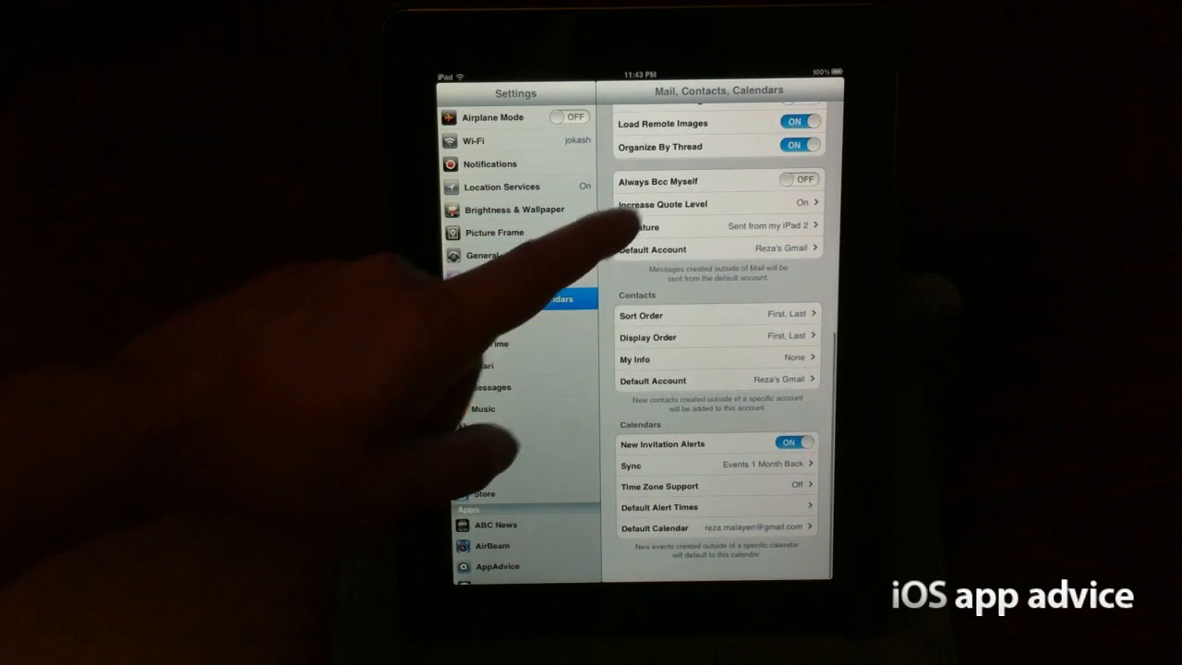
scroll(716, 324, "up", 10)
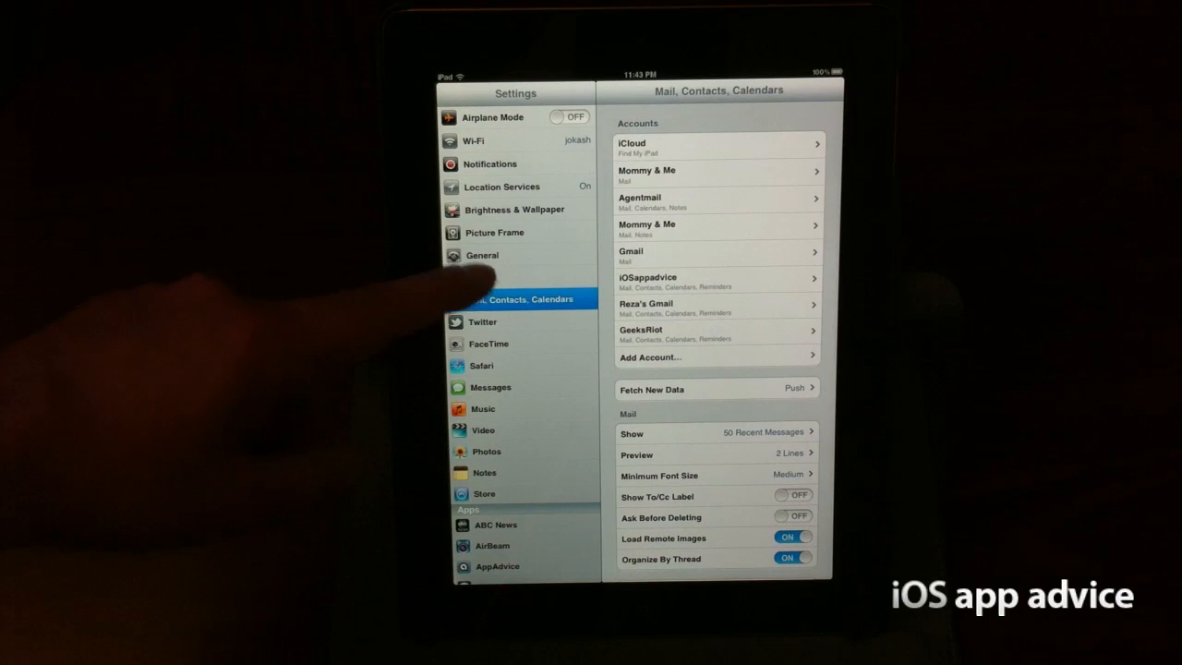
Step: Show the Notifications settings and pull Notification Center down over them
left_click(490, 164)
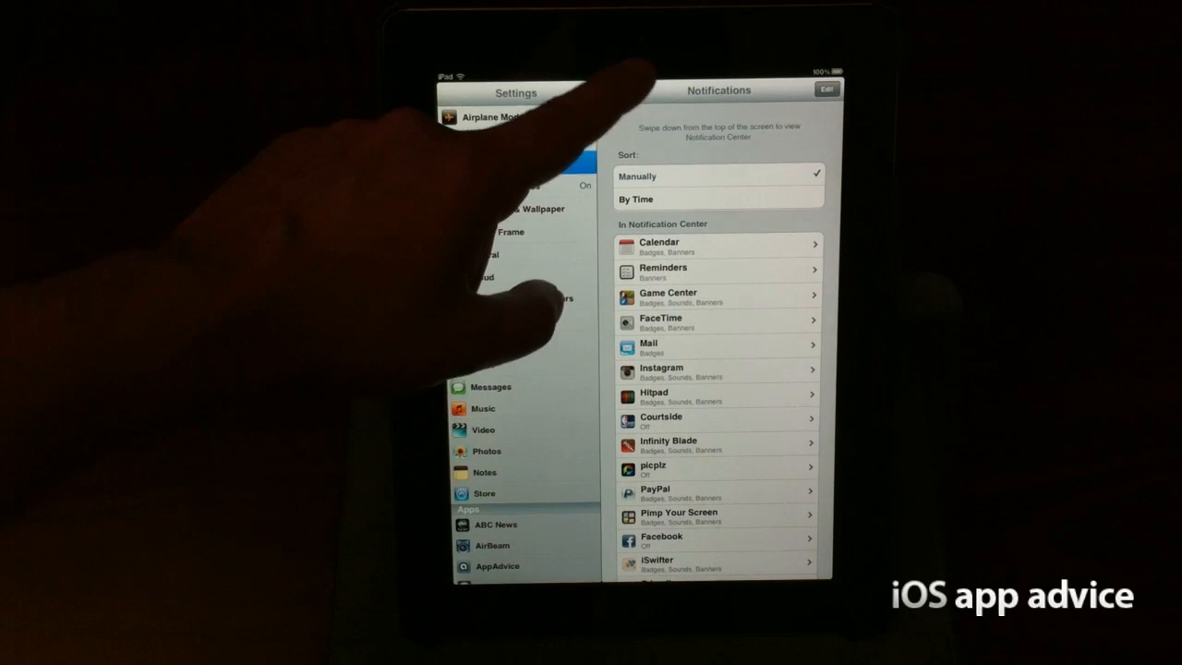
left_click_drag(640, 69, 641, 212)
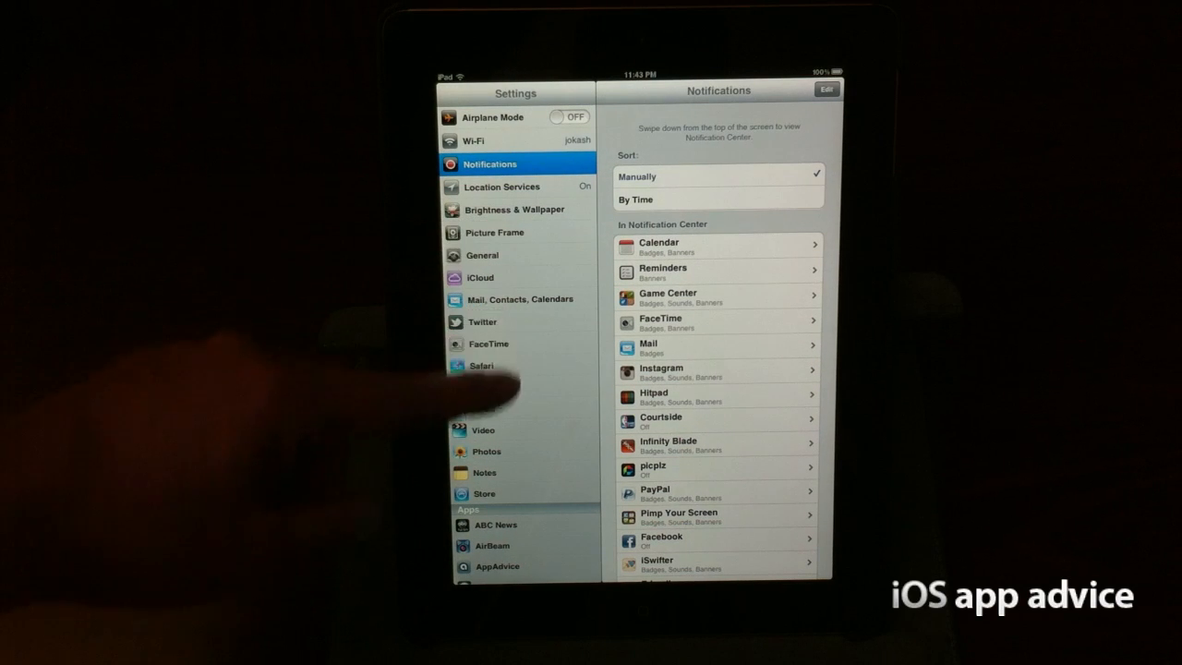
Step: In iCloud settings, switch Mail on and create a free me.com address
left_click(480, 277)
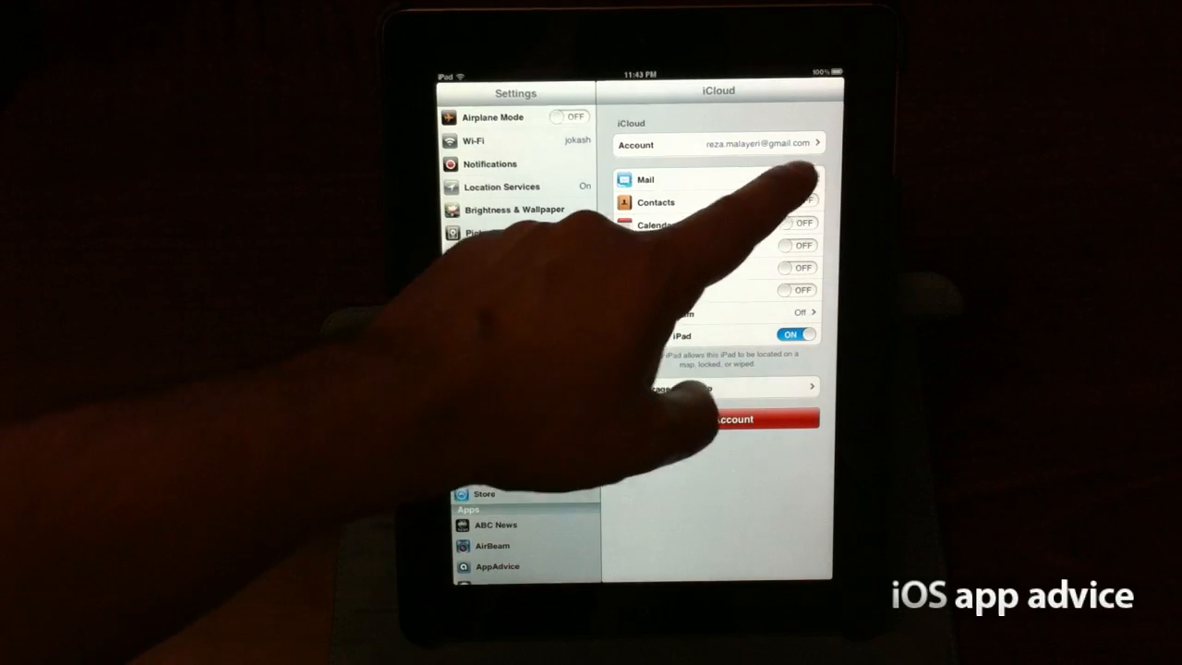
left_click(795, 178)
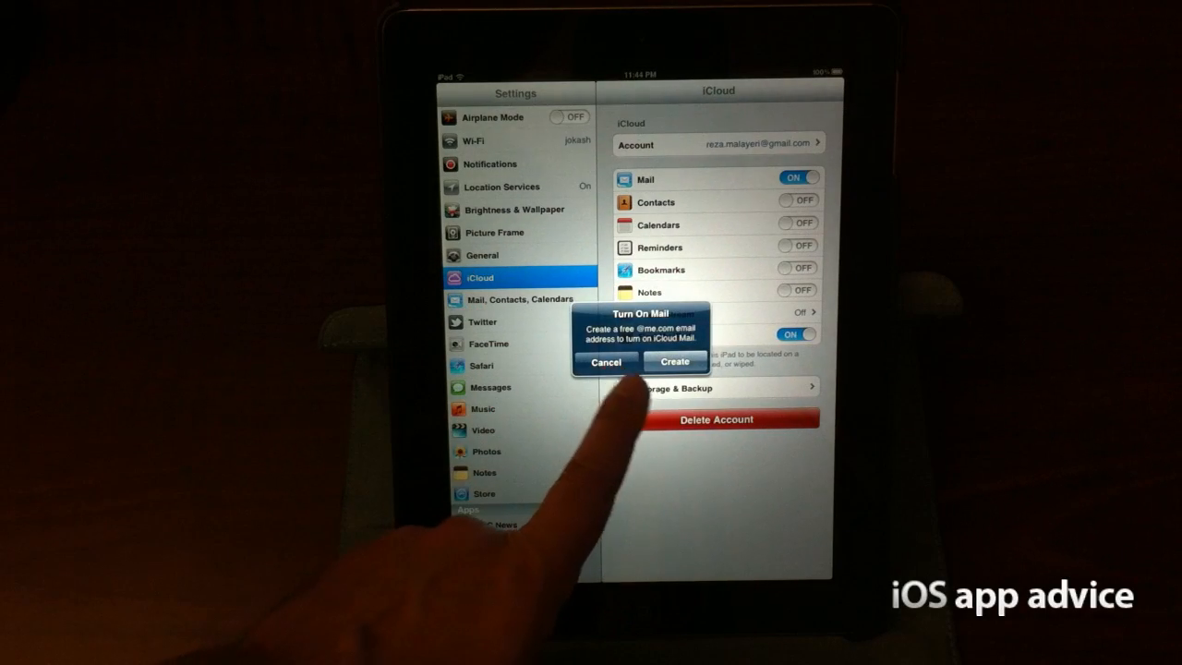
left_click(675, 362)
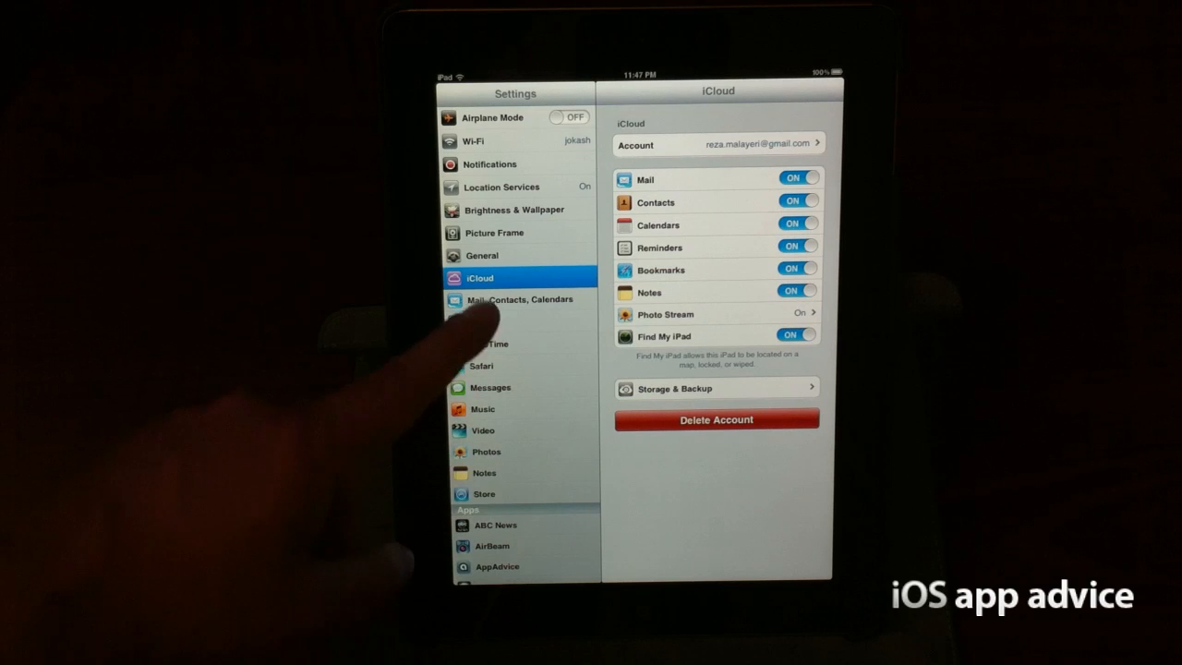
Step: Sign in to the Twitter account from the Twitter settings
left_click(483, 322)
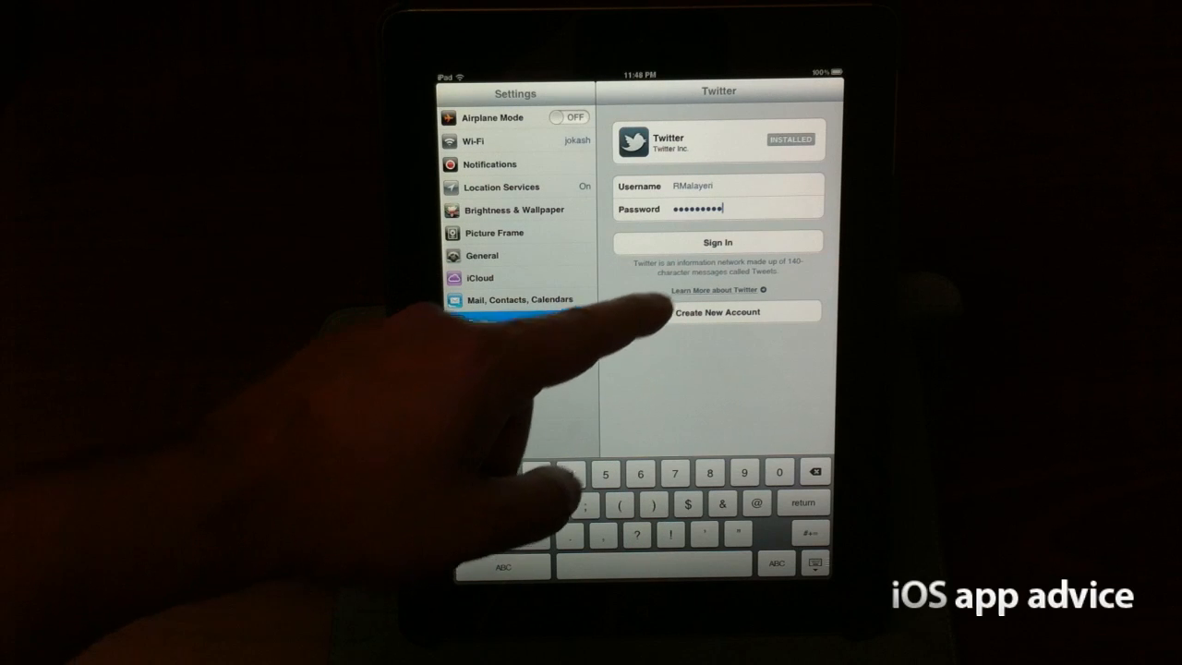
left_click(718, 242)
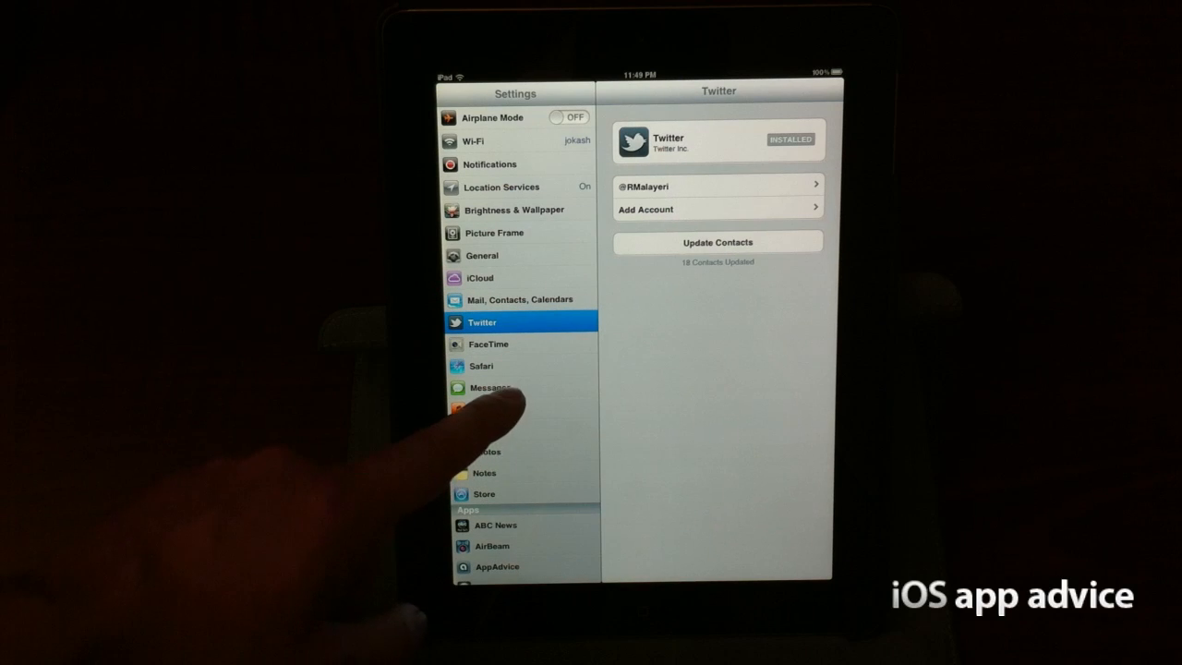
Step: In Messages settings, switch on Send Read Receipts and Show Subject Field
left_click(489, 388)
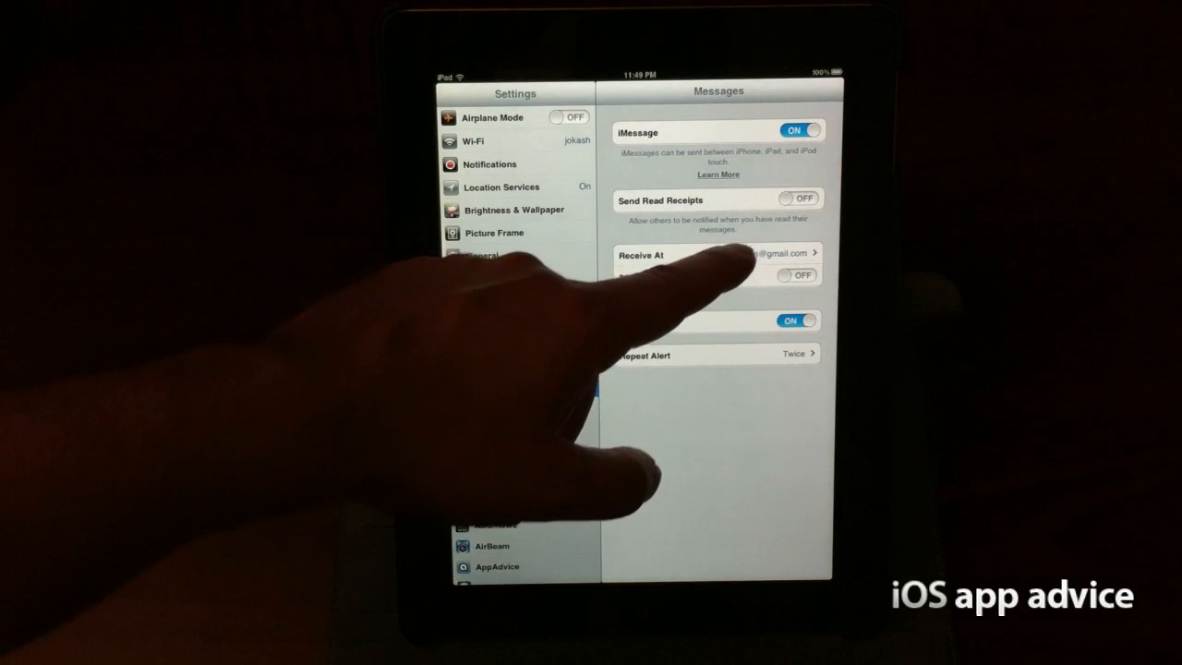
left_click(797, 197)
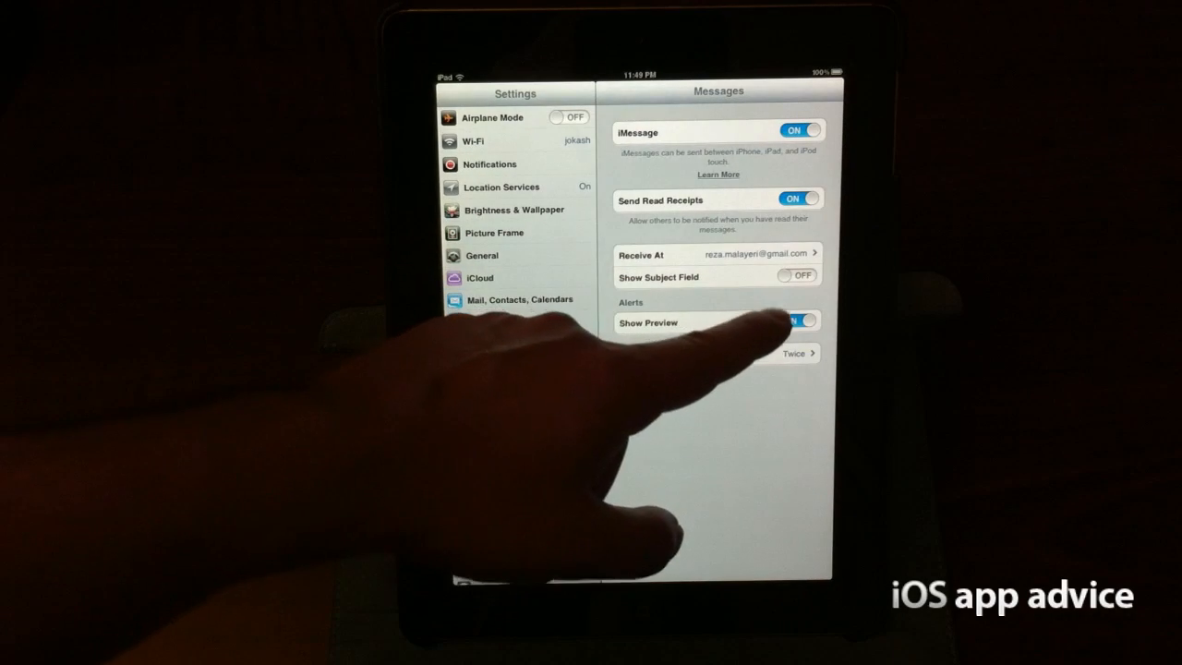
left_click(796, 275)
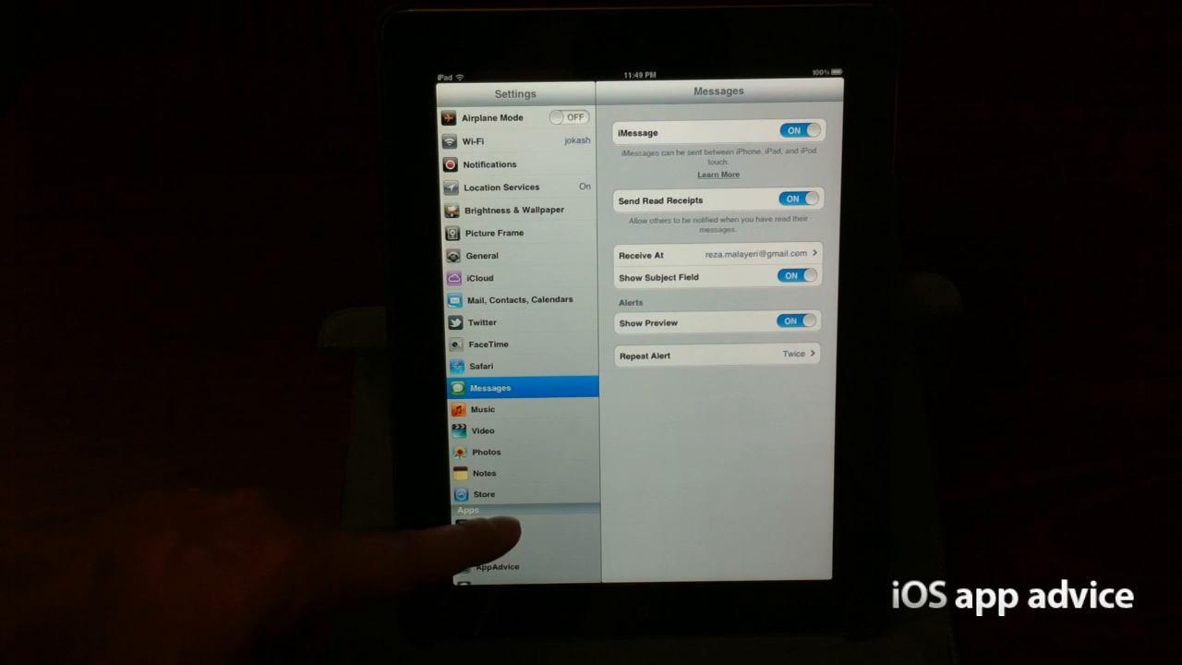
Step: In Store settings, switch on automatic downloads for Music, Apps and Books, accepting the sign-in alert
left_click(499, 495)
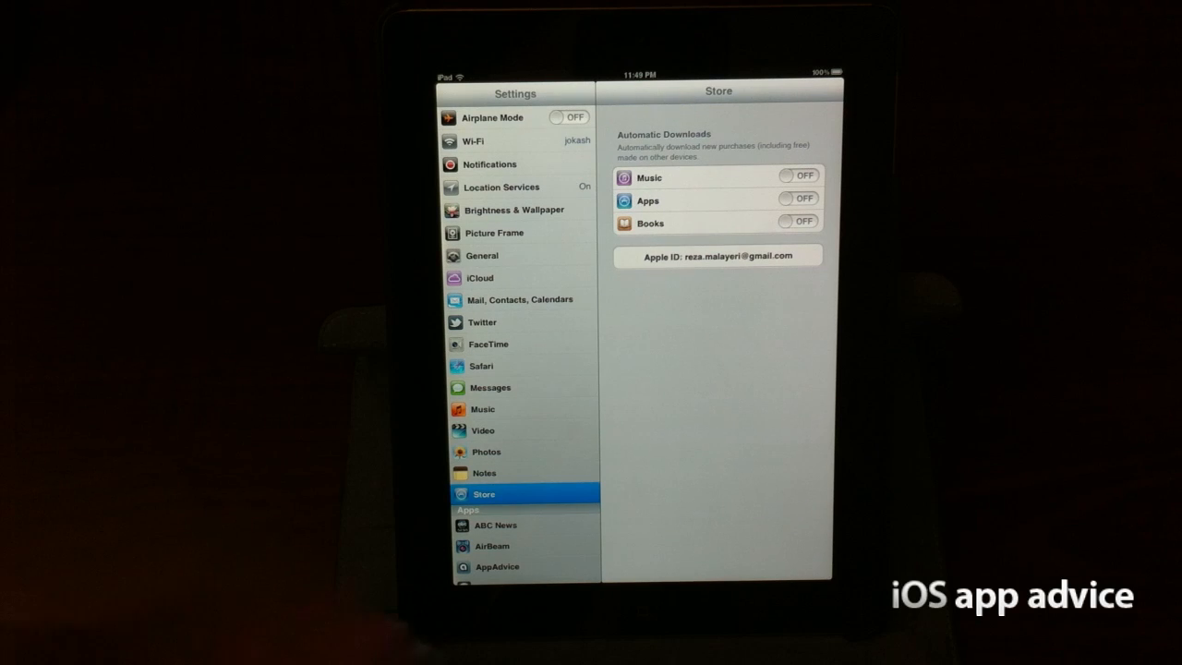
left_click(796, 175)
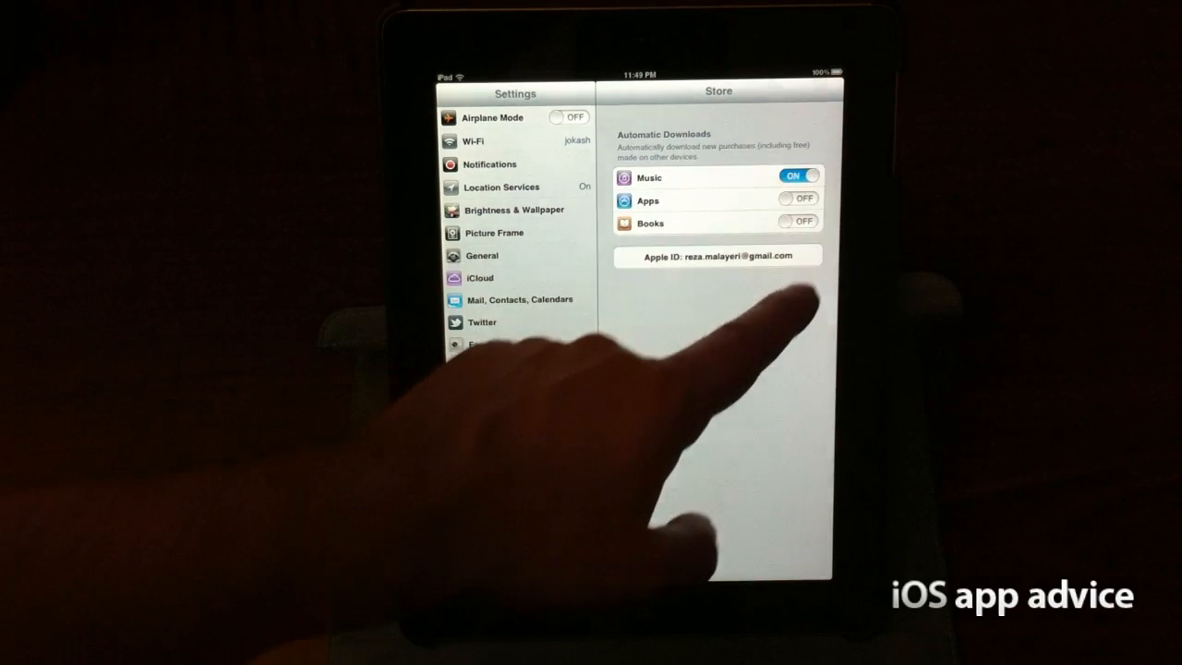
left_click(796, 198)
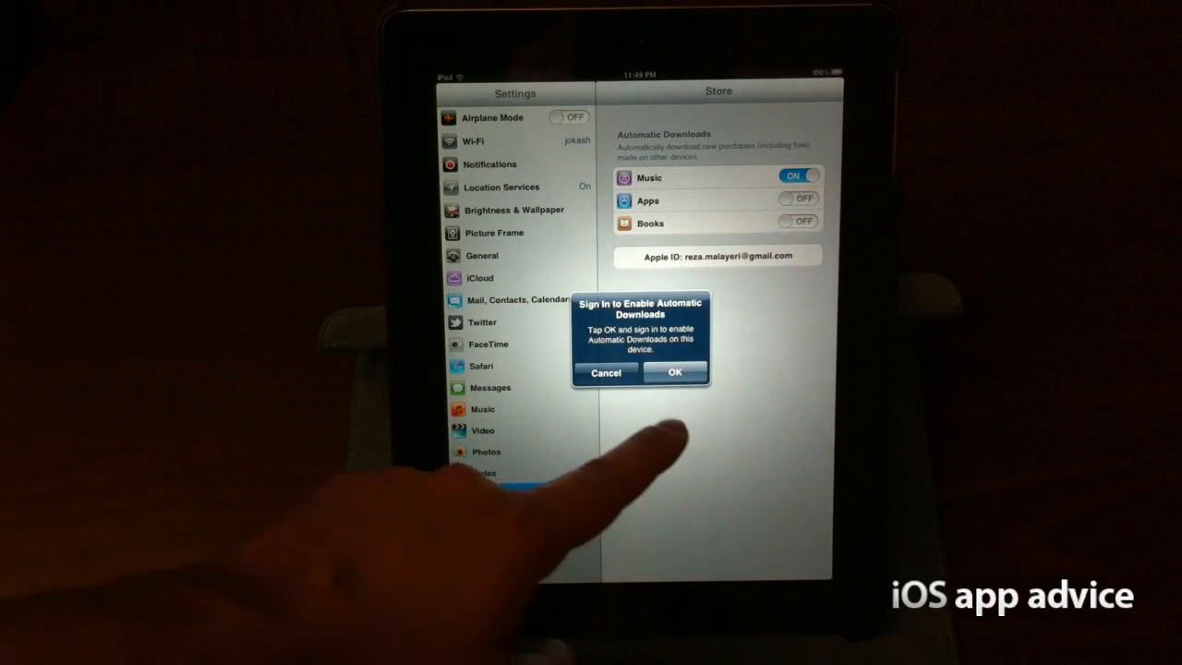
left_click(675, 373)
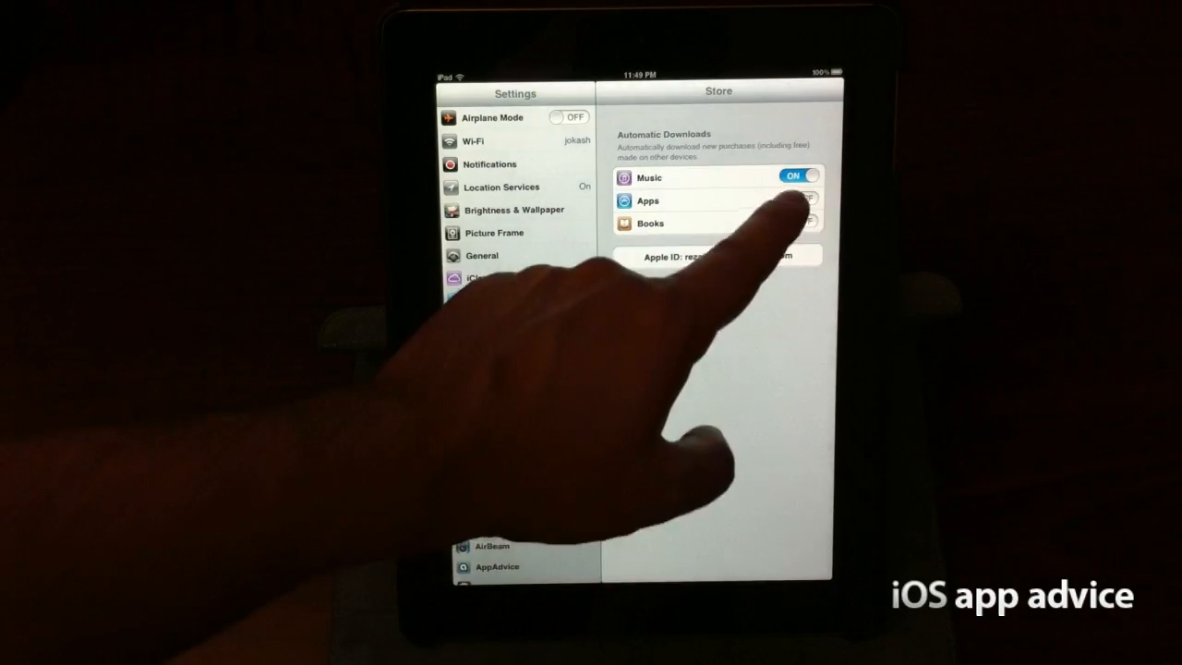
left_click(797, 199)
left_click(799, 222)
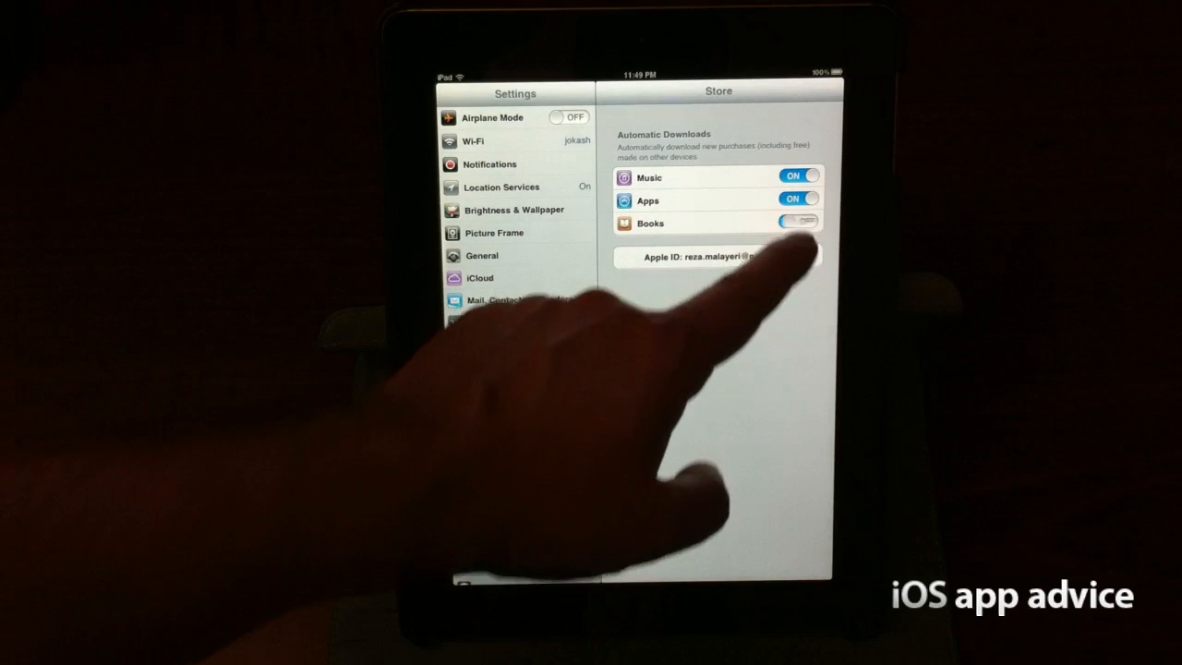